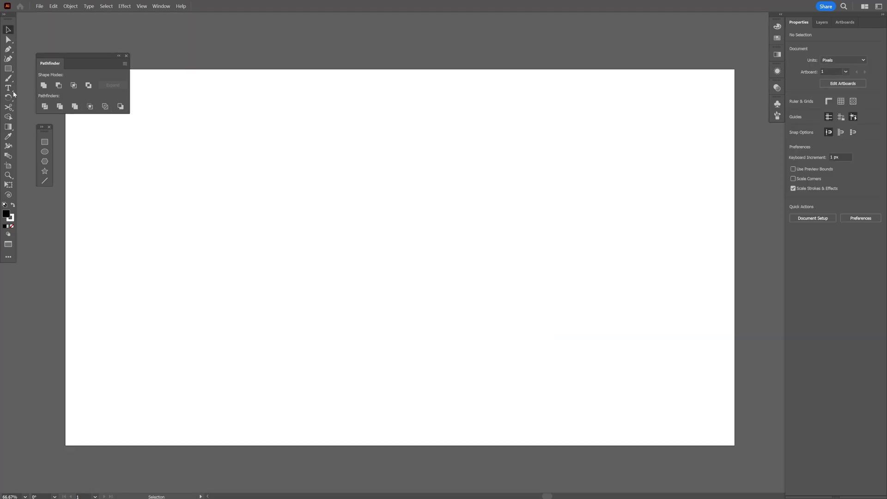
Start a new Type-tool text object on the artboard for the word PANTER
click(9, 87)
click(350, 226)
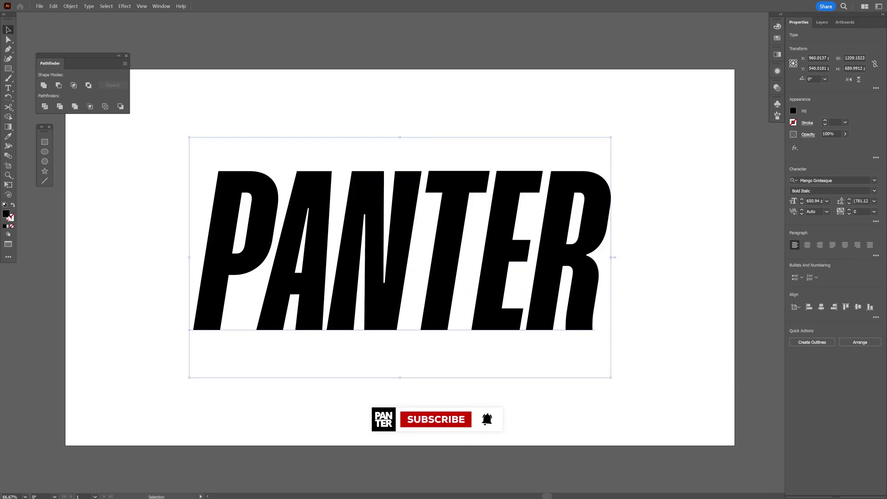
Set the PANTER text's fill to None and bring up its Appearance settings
click(12, 227)
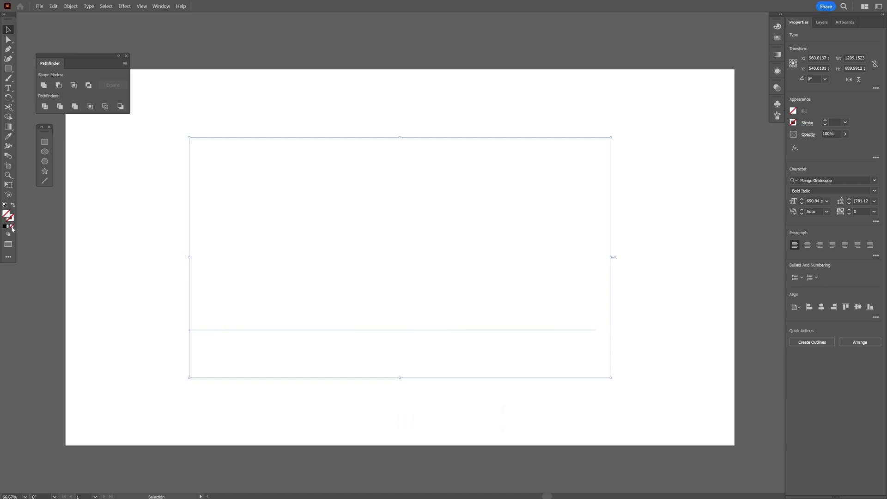
click(778, 71)
click(164, 6)
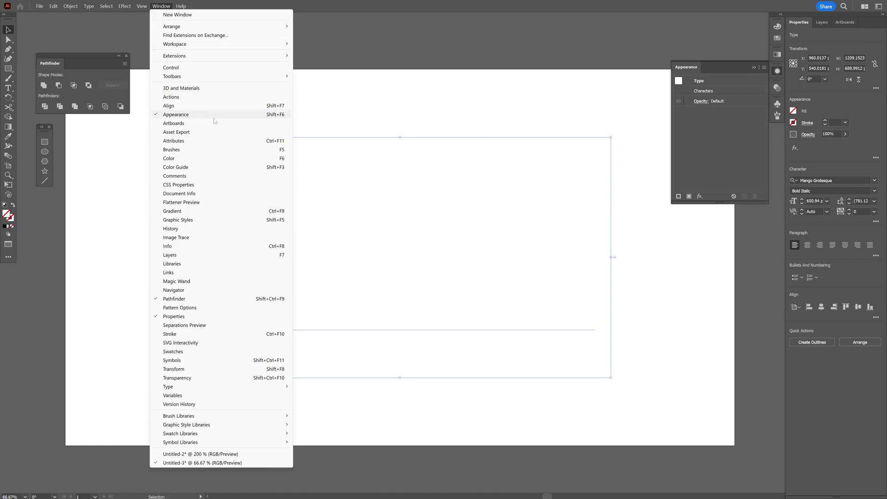
click(676, 67)
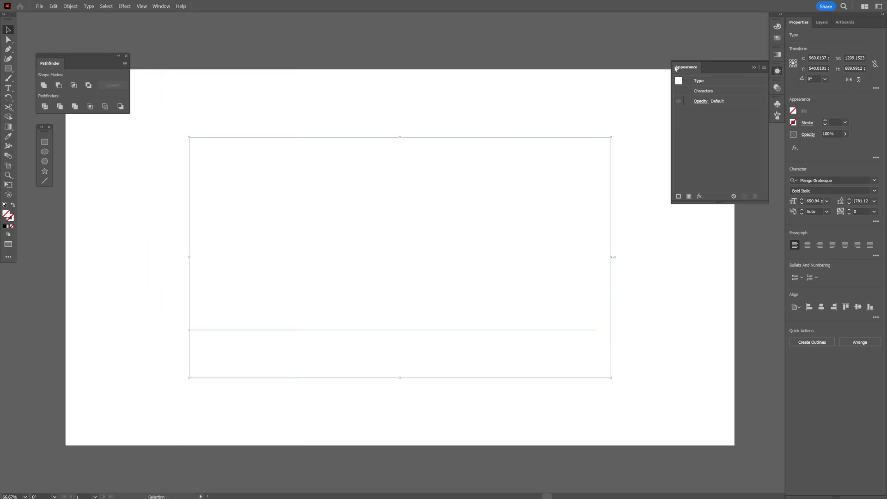
Add a new fill to the PANTER text and color it dark purple
click(691, 197)
click(722, 112)
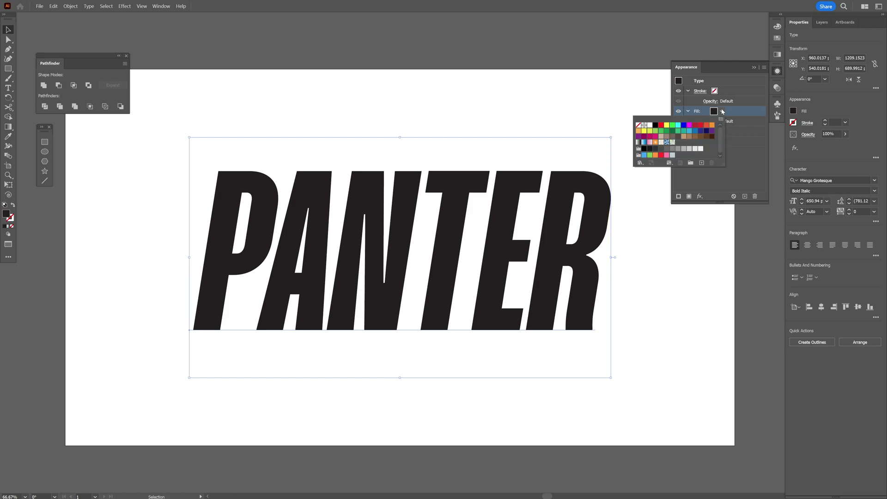
click(700, 133)
key(Return)
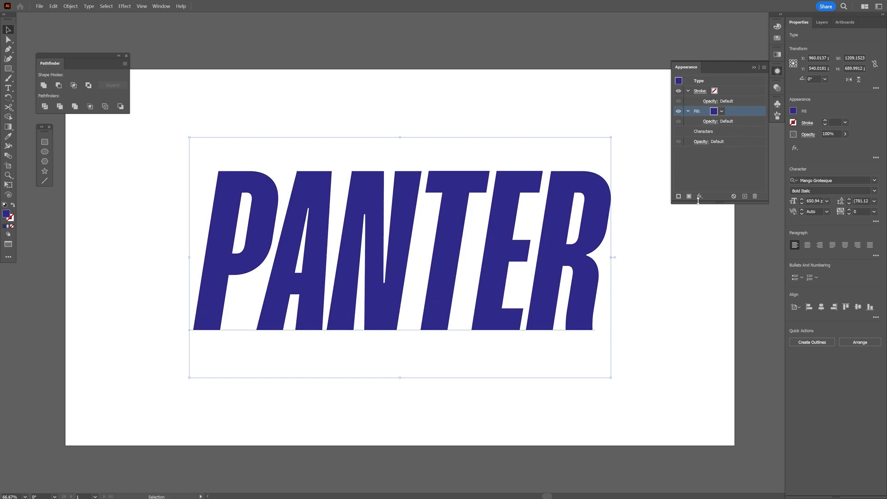
Add a second fill, make the lower fill orange, and reselect the purple fill
click(689, 198)
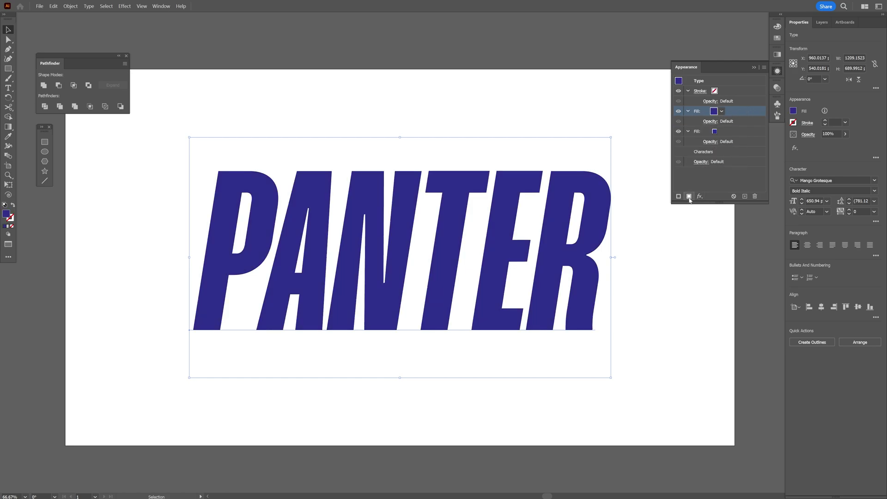
click(714, 132)
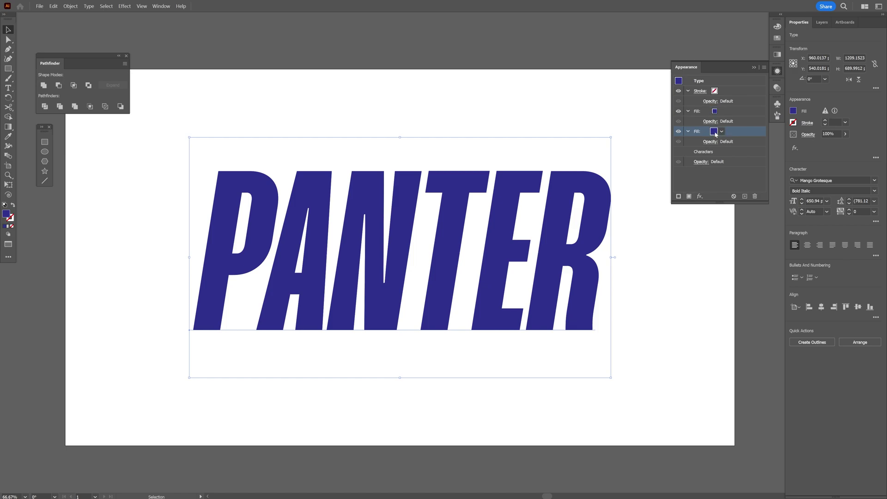
click(715, 133)
click(630, 151)
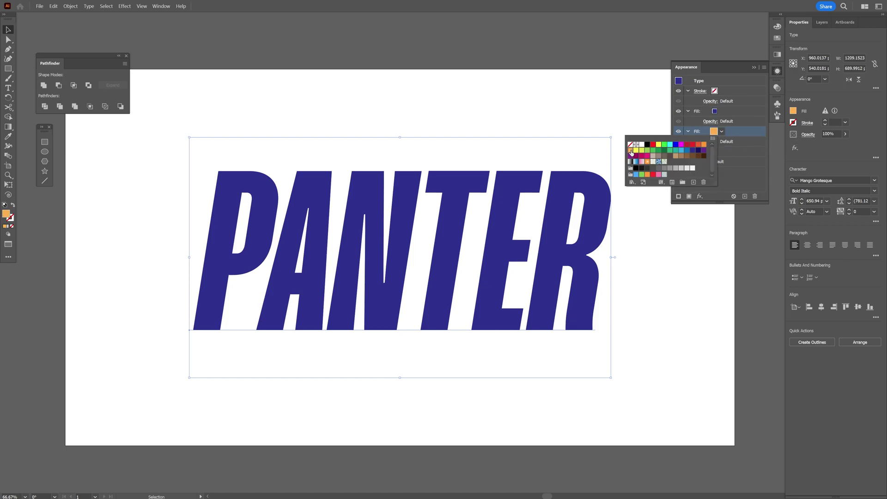
click(718, 119)
click(718, 111)
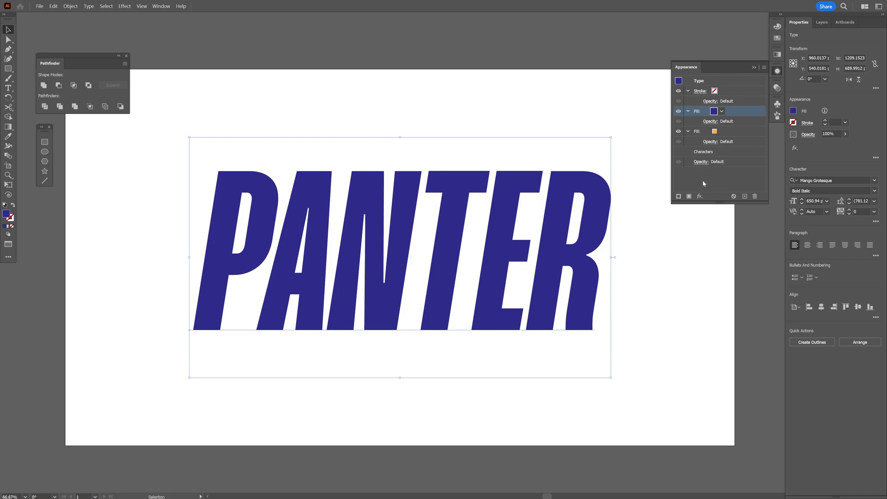
Apply a Transform effect to the purple fill with negative horizontal and vertical moves
click(700, 195)
mouse_move(728, 241)
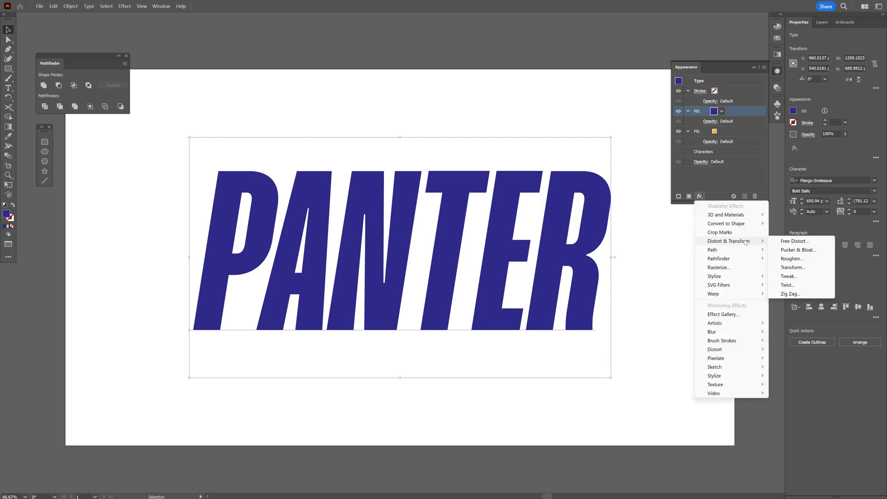
click(792, 266)
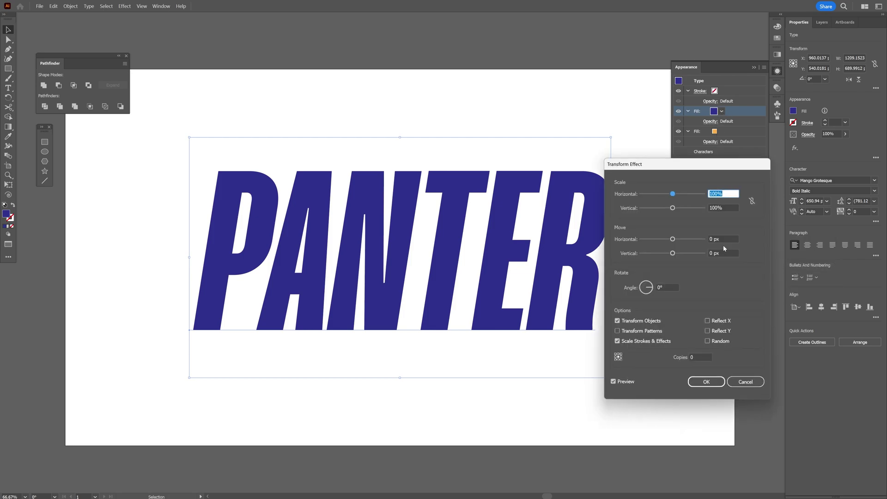
click(723, 239)
key(Down)
key(Down)
key(Down)
key(Down)
key(Down)
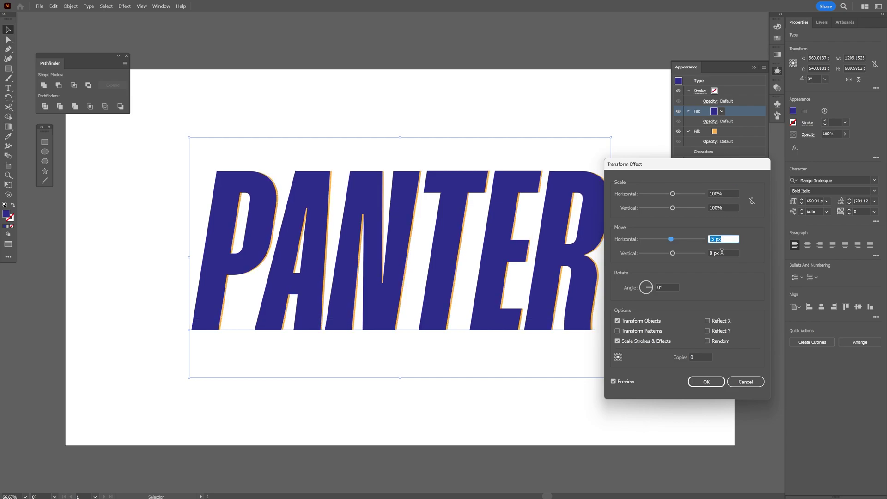
click(722, 253)
key(Down)
key(Down)
key(Down)
key(Down)
key(Down)
click(724, 239)
key(Down)
key(Down)
key(Down)
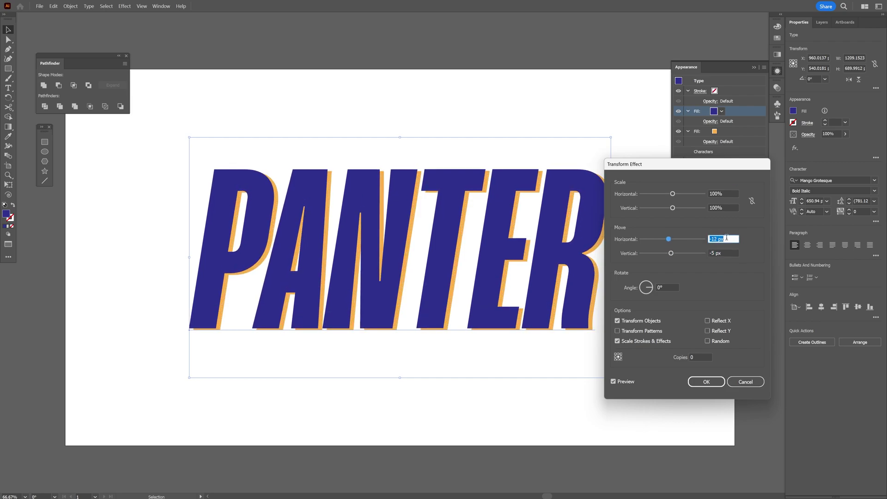
key(Down)
click(724, 252)
key(Down)
key(Down)
key(Down)
key(Down)
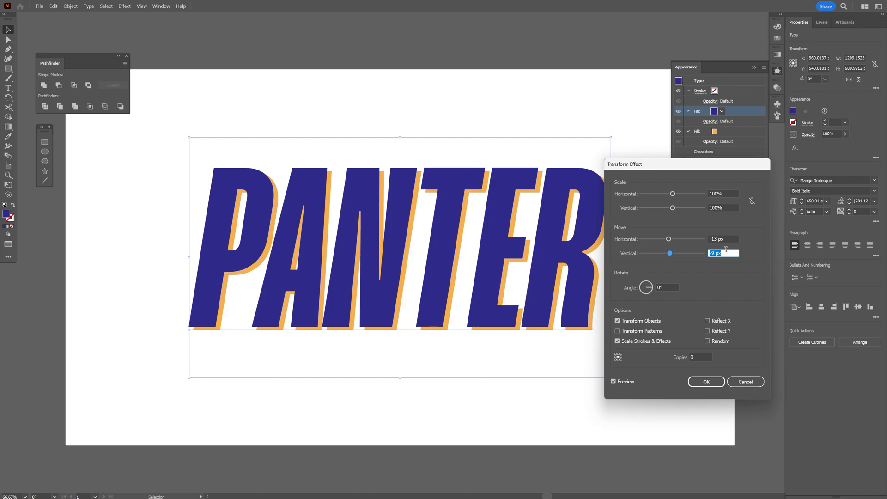
click(705, 382)
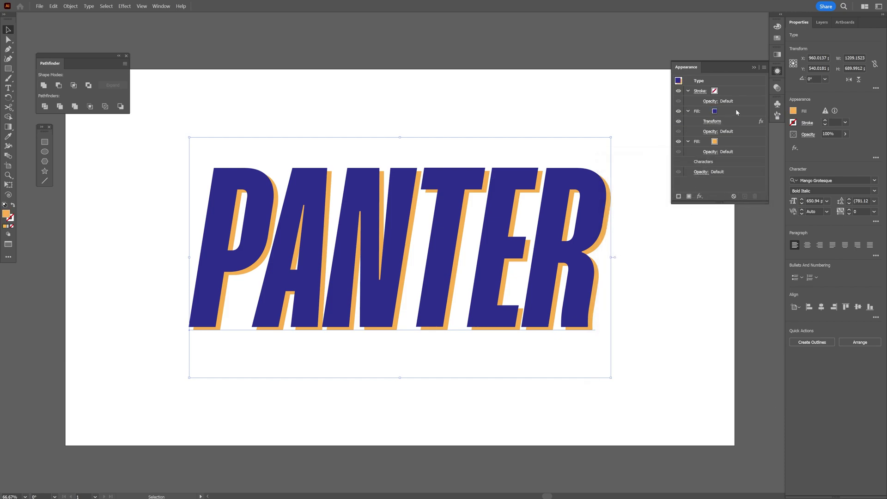
Add a Scribble effect to the purple fill with horizontal strokes and adjusted spacing
click(700, 196)
mouse_move(721, 276)
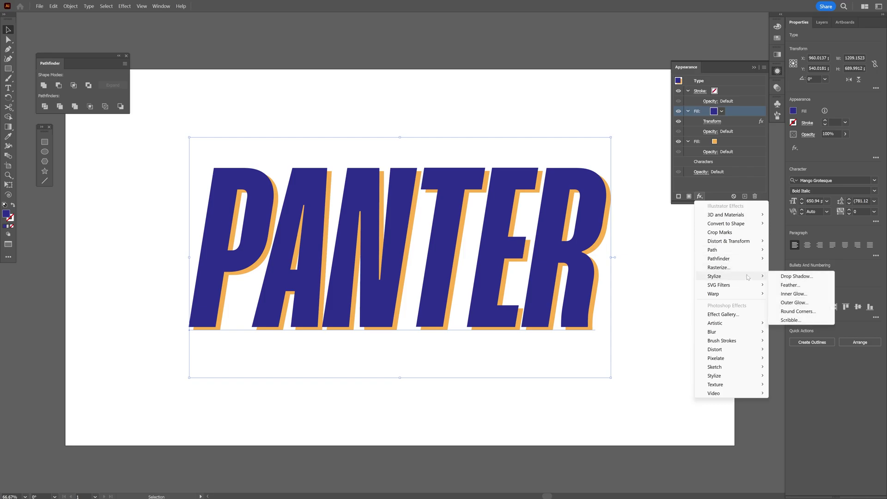
click(789, 319)
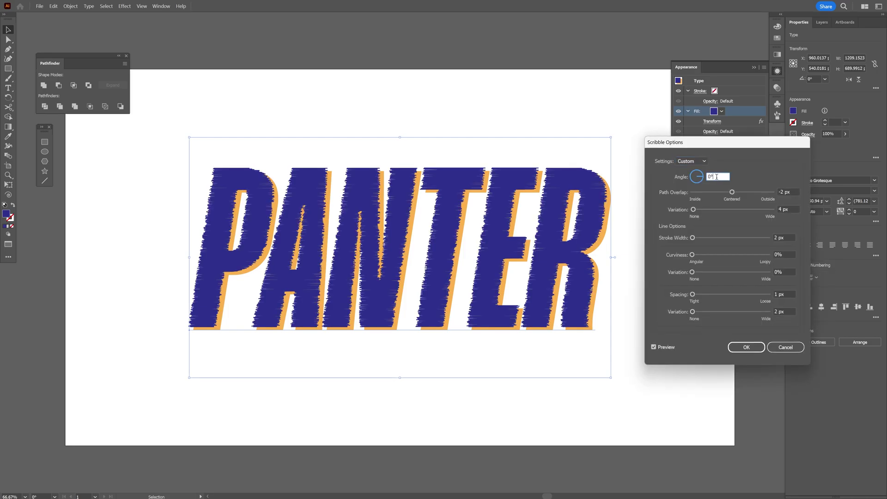
click(781, 311)
key(Up)
key(Up)
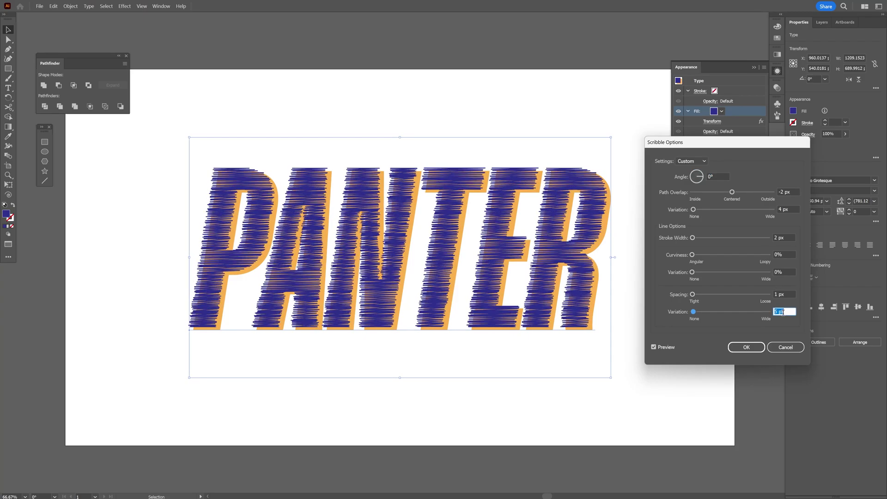
key(Up)
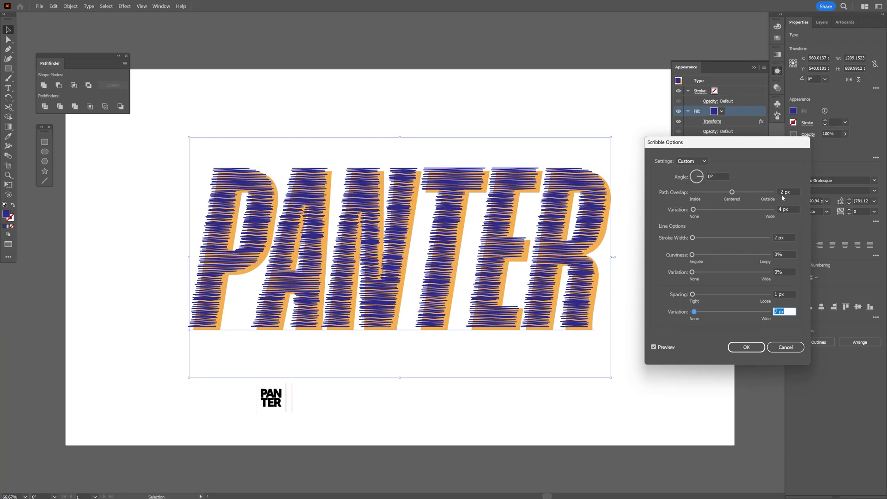
Set scribble Path Overlap -2 px, Variation 7 px and Stroke Width 4 px, then apply
click(784, 192)
key(Down)
key(Down)
key(Down)
key(Down)
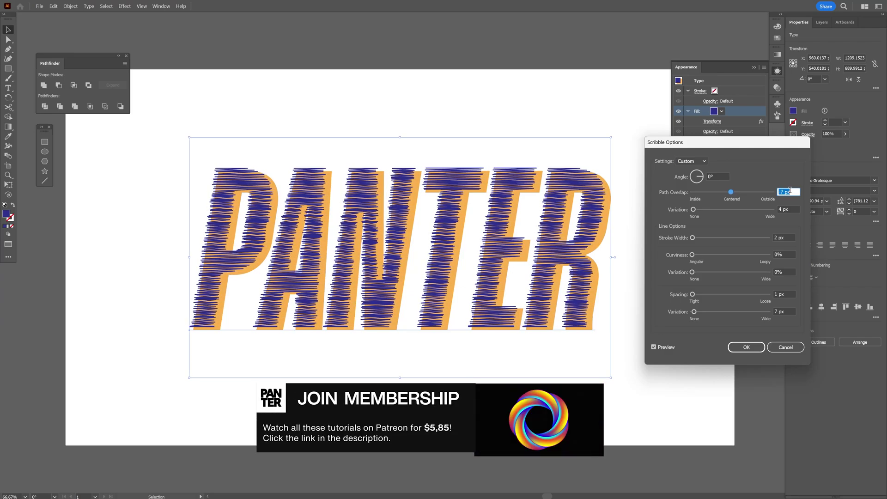
key(Down)
key(Down)
key(Up)
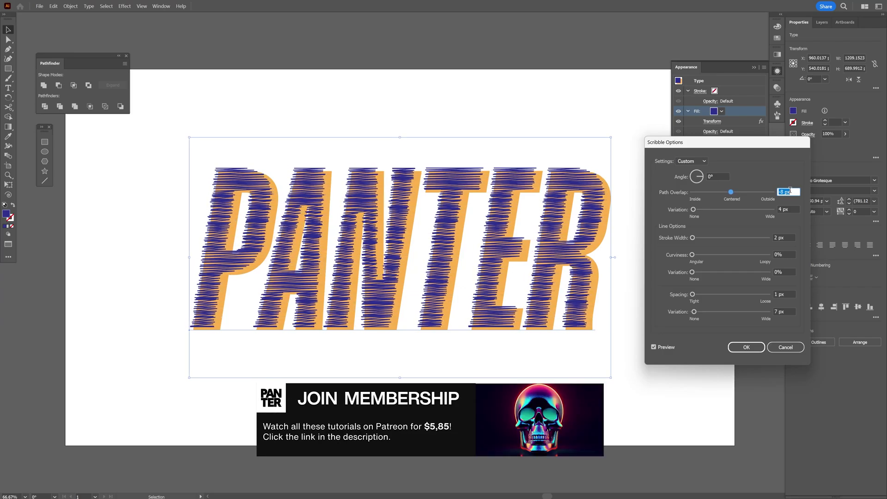
key(Tab)
key(Up)
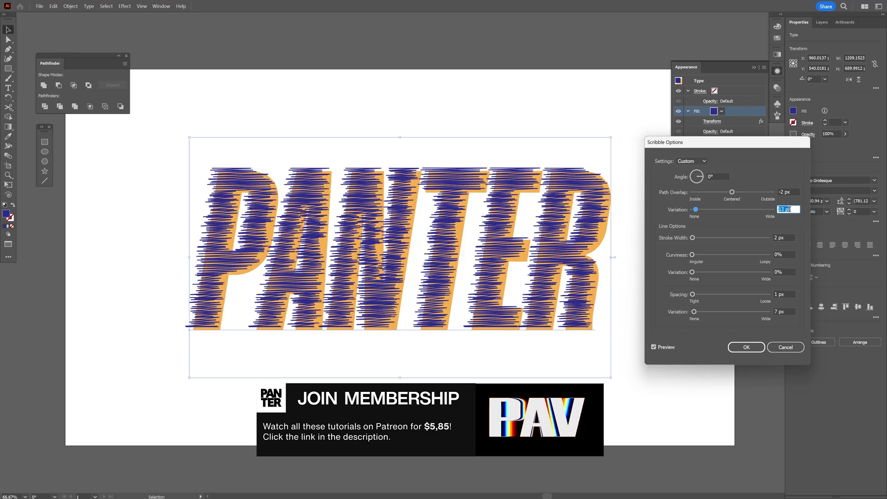
key(Up)
key(Down)
key(Down)
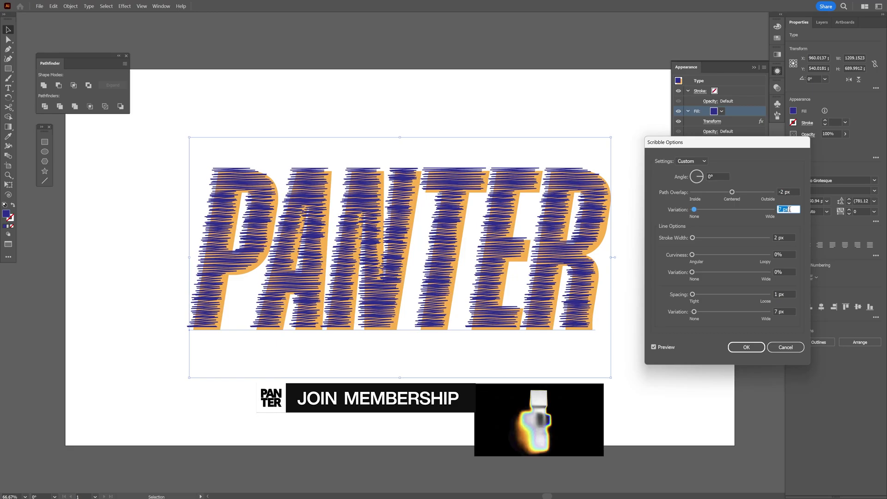
click(785, 238)
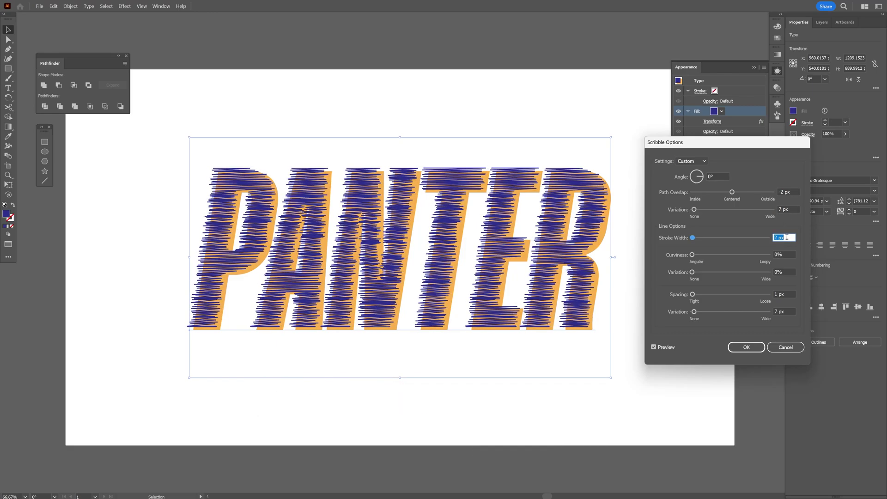
key(Up)
key(Up)
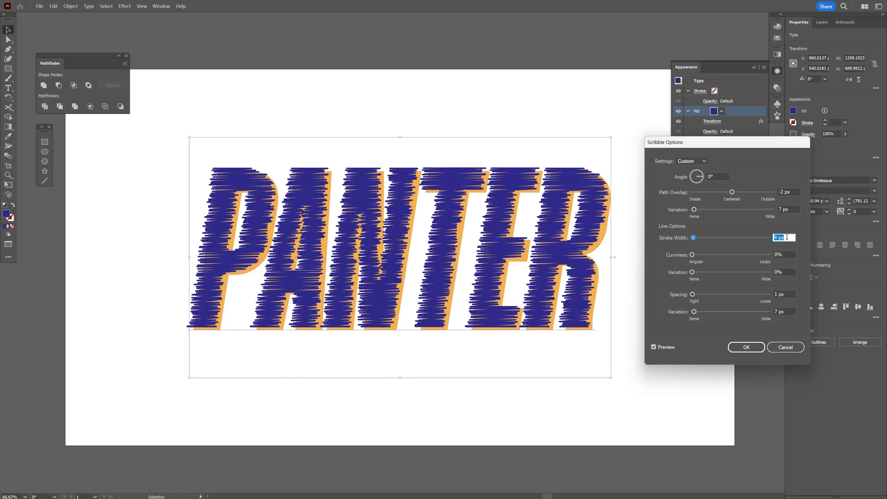
key(Up)
click(750, 348)
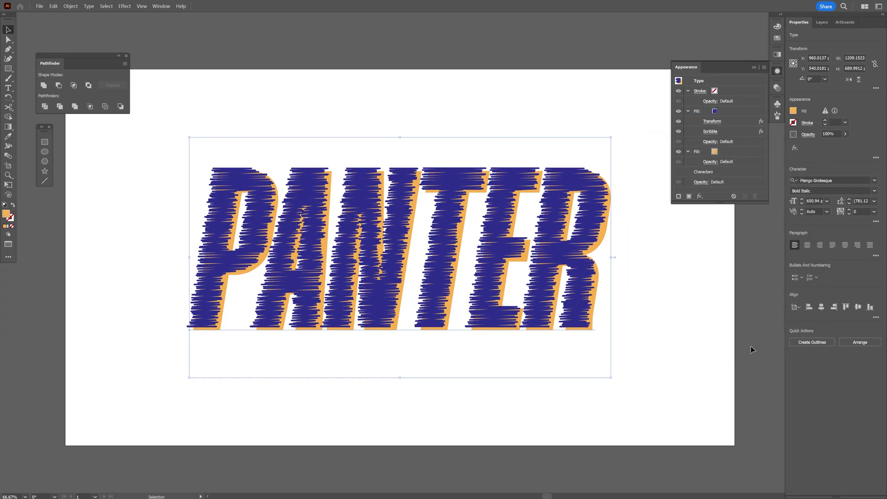
Give the orange fill its own Scribble effect
click(697, 152)
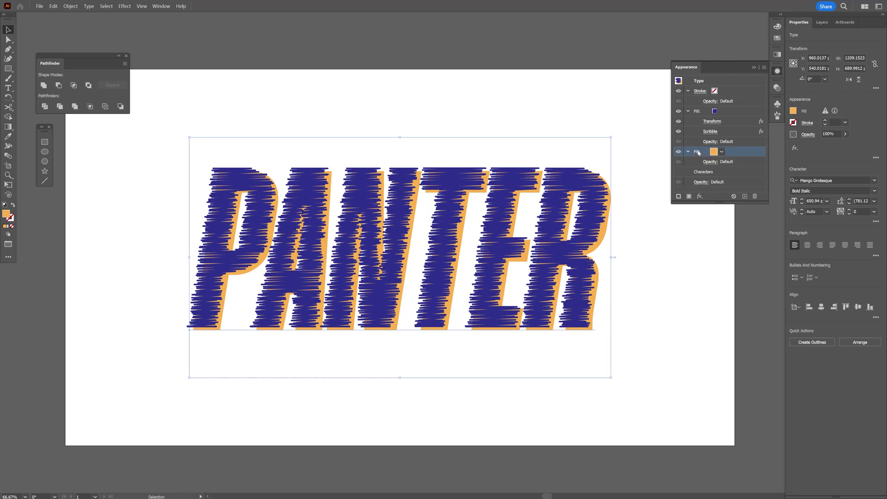
click(700, 197)
mouse_move(731, 275)
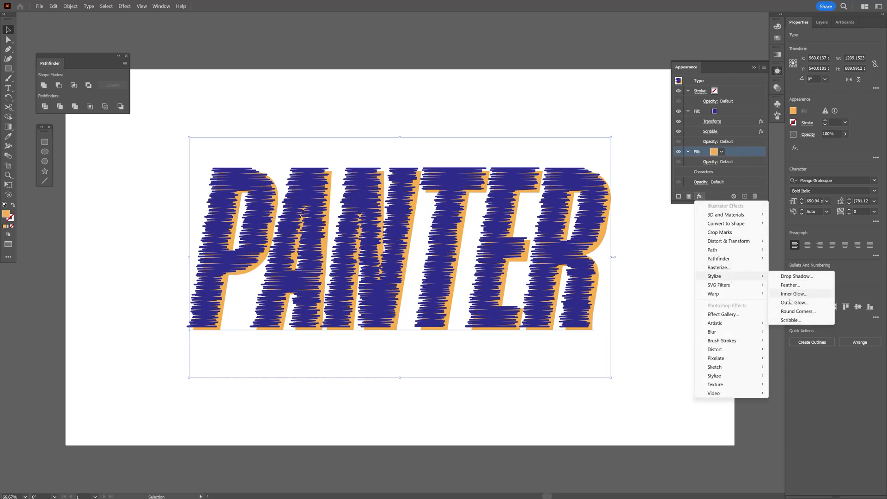
click(791, 320)
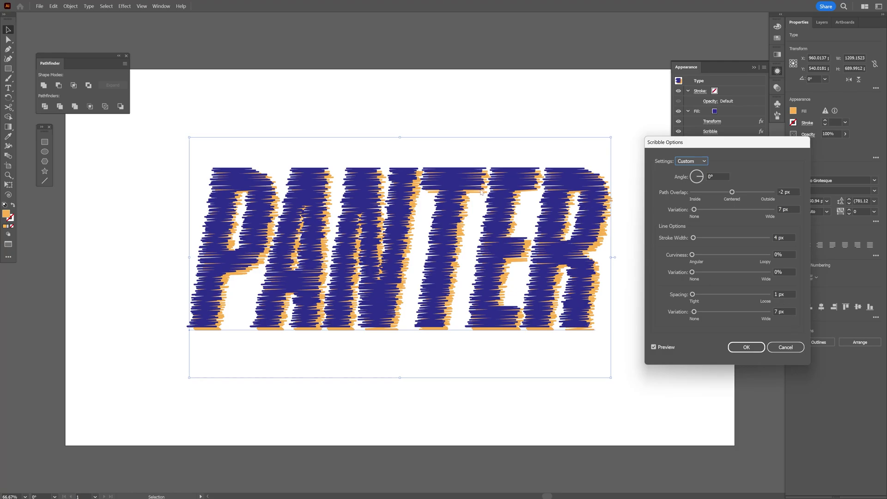
click(749, 346)
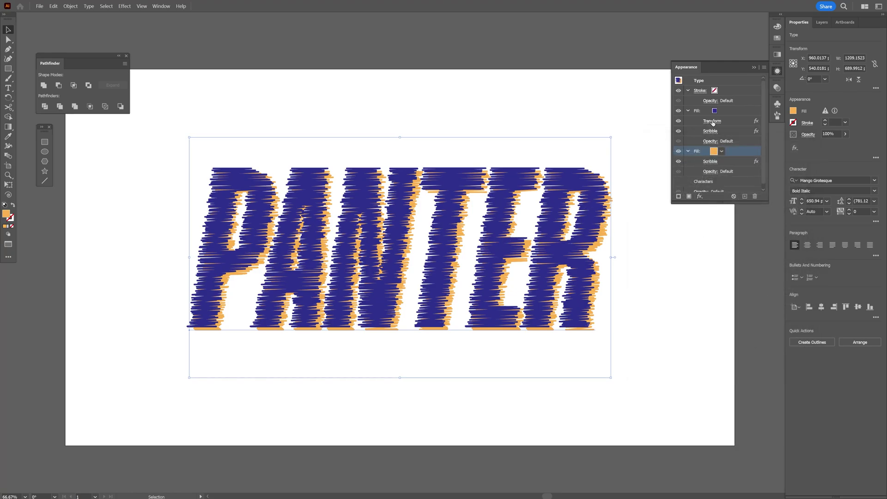
Set the purple fill's blend mode to Color Burn
click(698, 112)
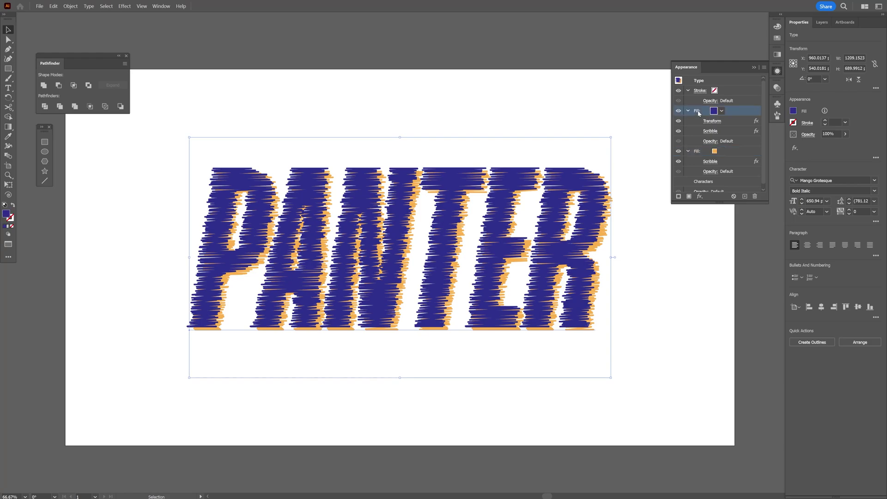
click(714, 143)
click(649, 157)
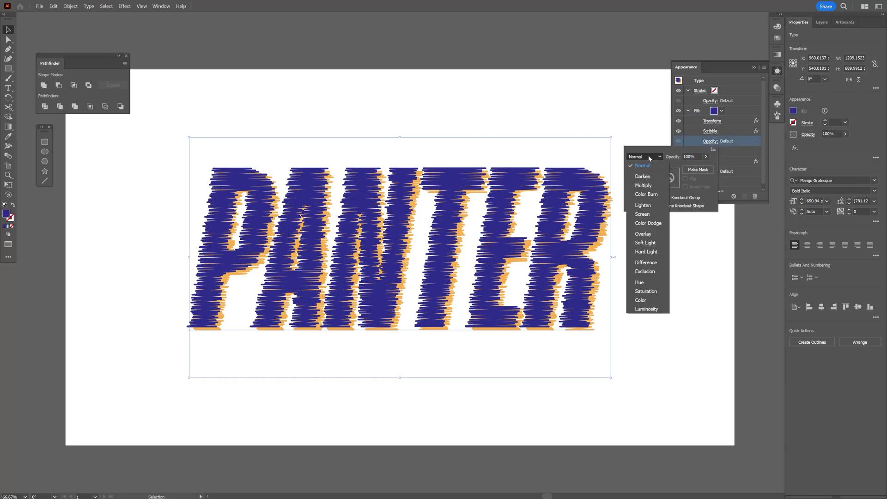
click(656, 199)
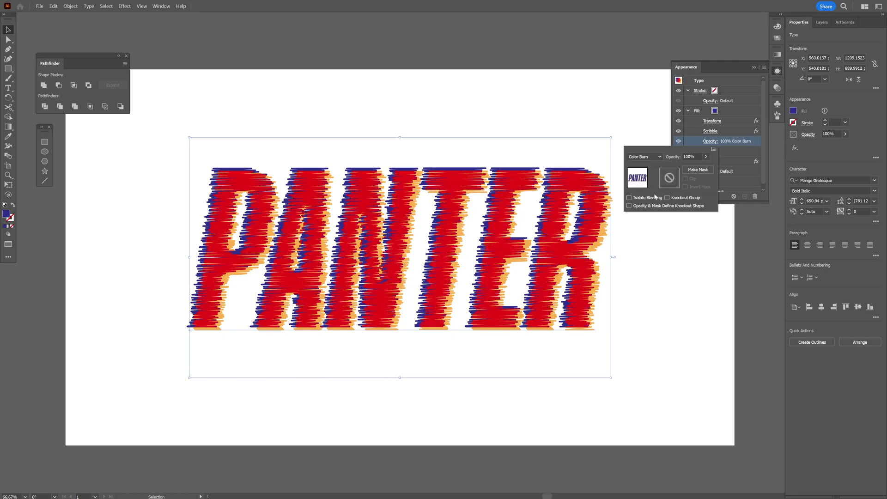
alt+scroll(416, 115, up, 1)
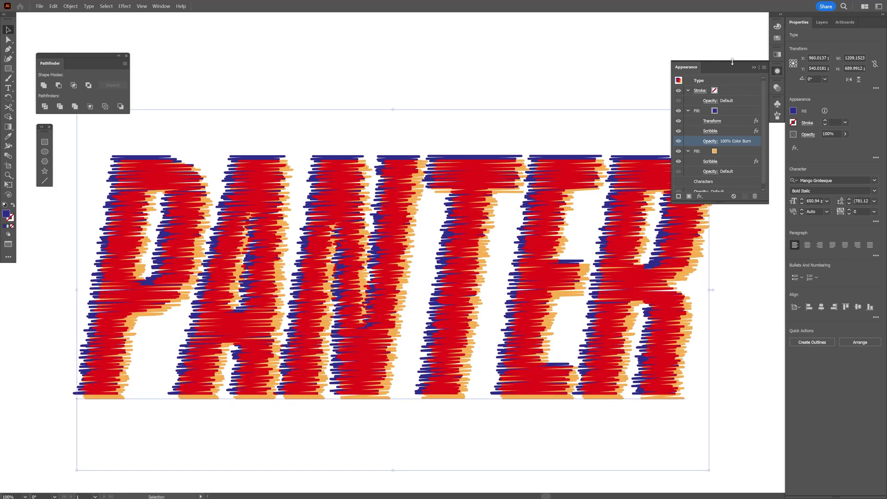
Zoom in and retype the scribbled word PANTER as VISION
click(778, 71)
key(z)
scroll(493, 135, up, 1)
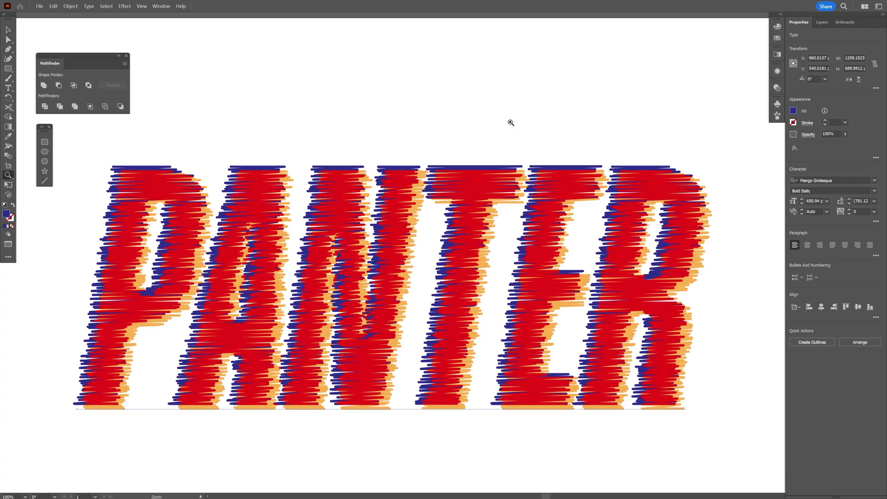
scroll(508, 126, down, 1)
double_click(456, 238)
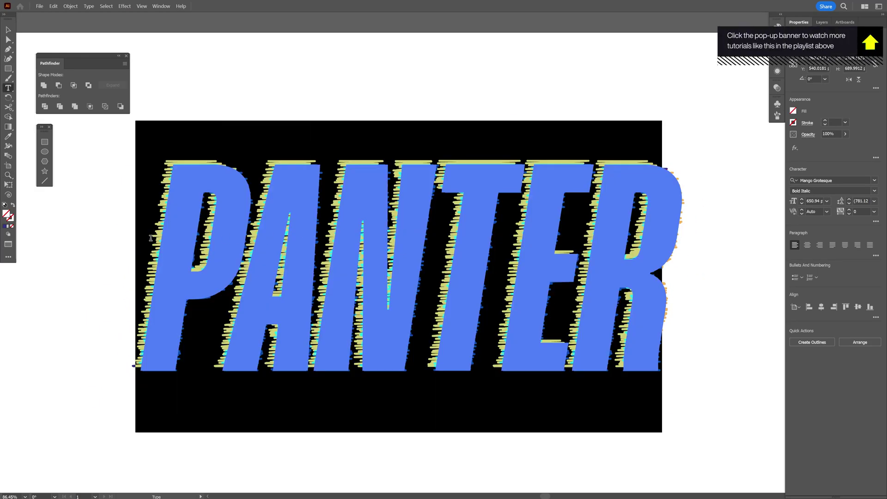
key(Caps_Lock)
text(VISION)
key(Escape)
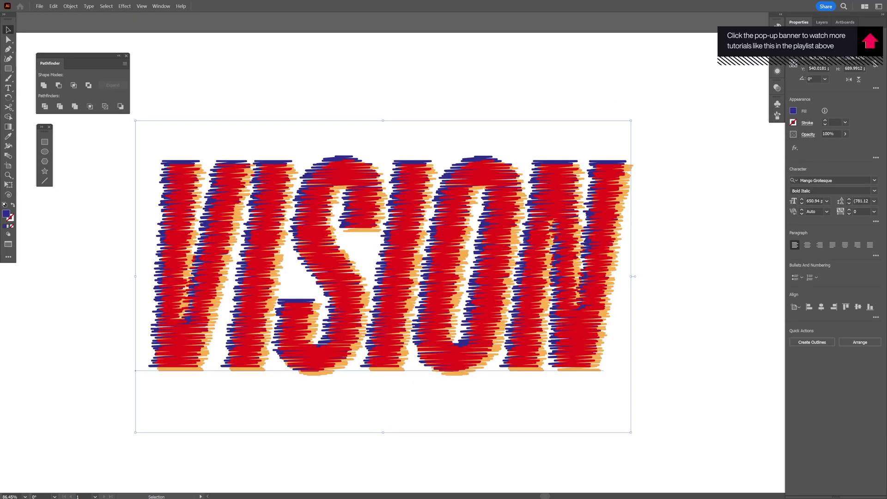
Check the bold italic font weight and deselect the VISION text
click(875, 191)
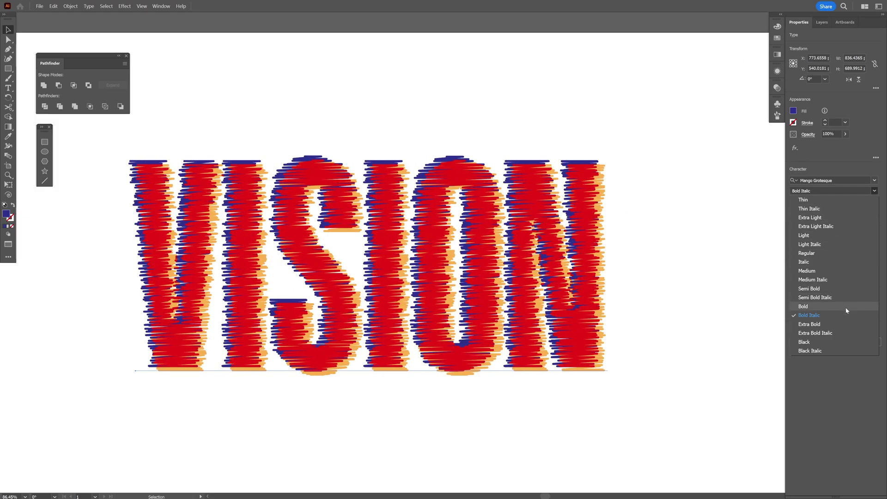
click(845, 307)
key(ctrl+shift+a)
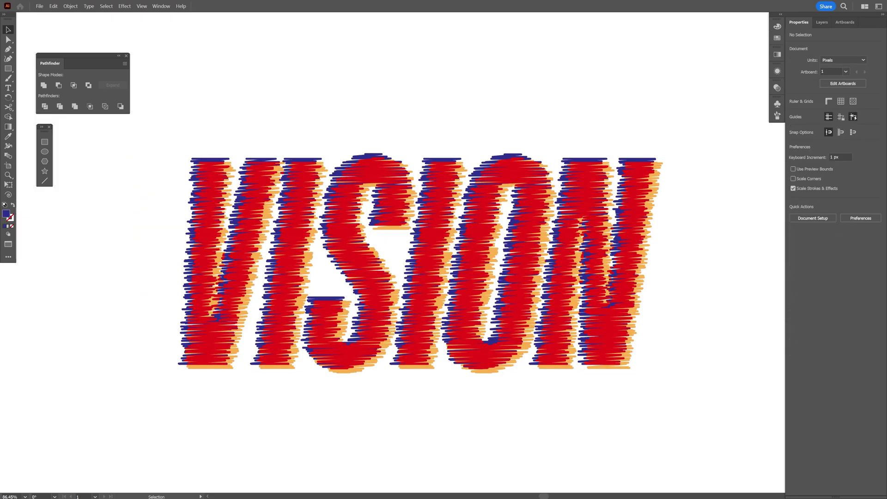